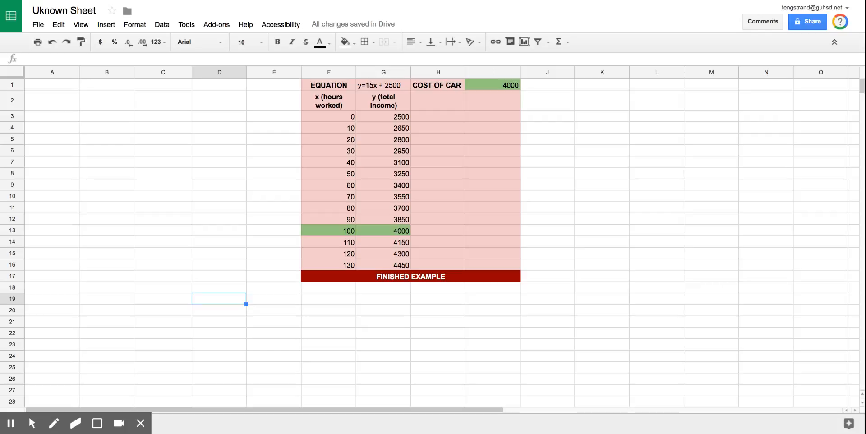
# Rename the spreadsheet as "Auto Car Project".
pyautogui.click(87, 13)
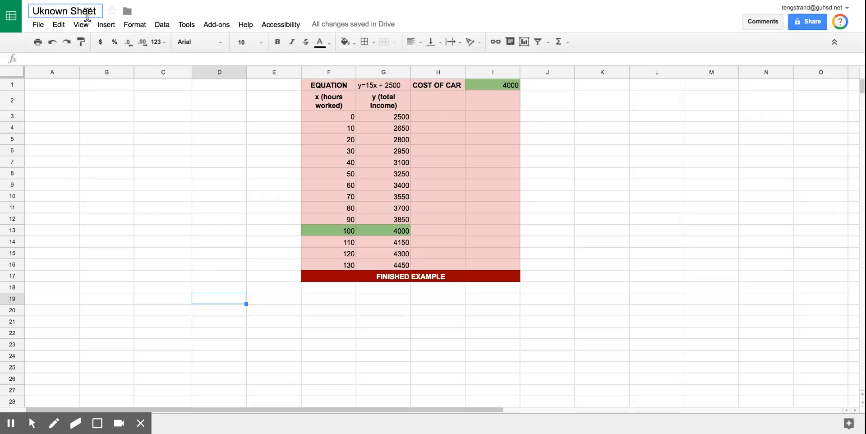
pyautogui.write('Car ')
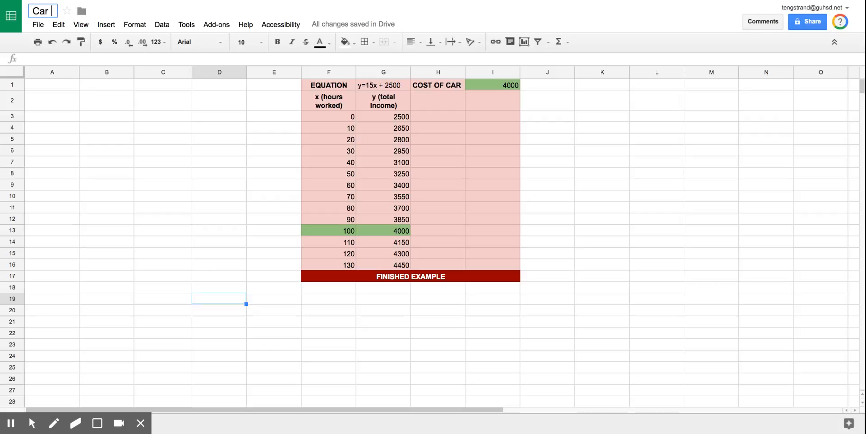
pyautogui.write('project')
pyautogui.click(35, 11)
pyautogui.write('Aut')
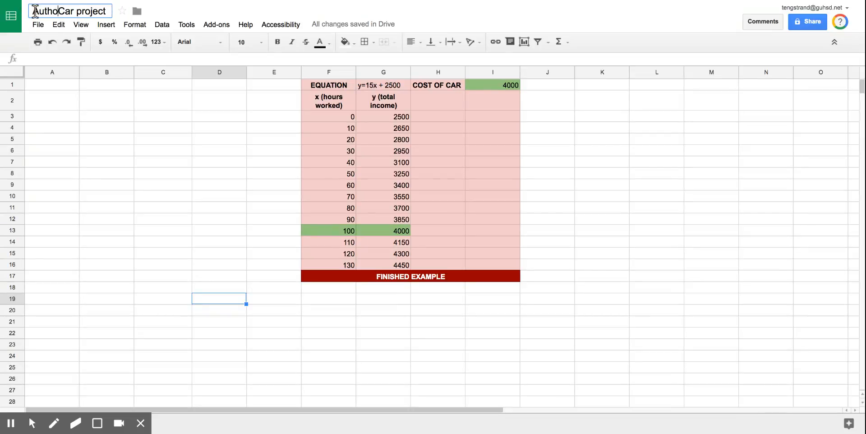
pyautogui.write('o')
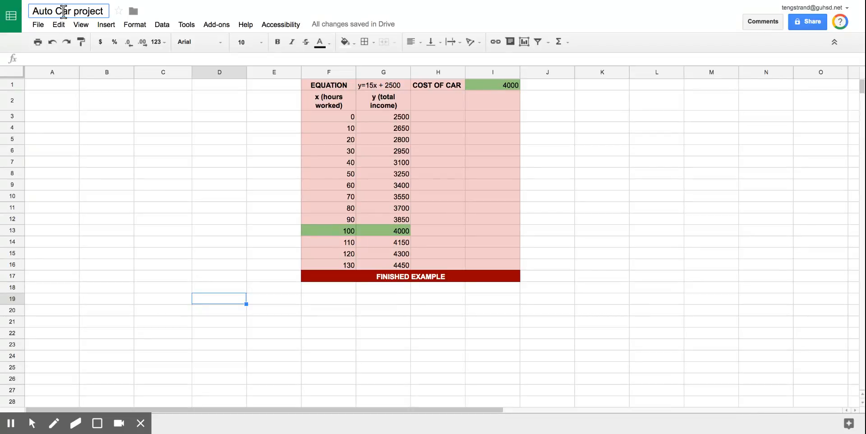
pyautogui.click(78, 10)
pyautogui.press('BackSpace')
pyautogui.write('P')
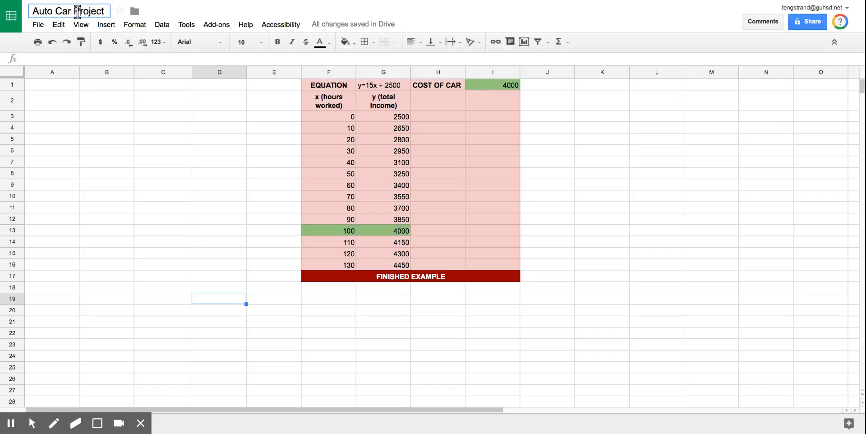
pyautogui.click(94, 118)
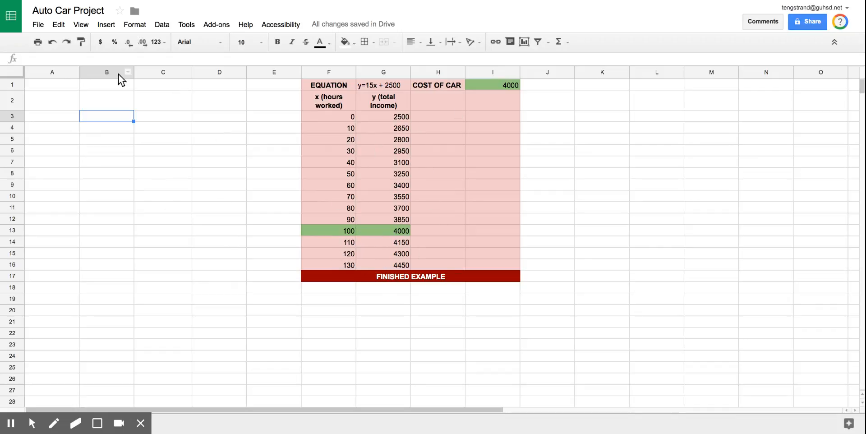
# Enter the label "equation" in cell A1 and the equation y=15x+2500 in B1.
pyautogui.click(62, 84)
pyautogui.write('equ')
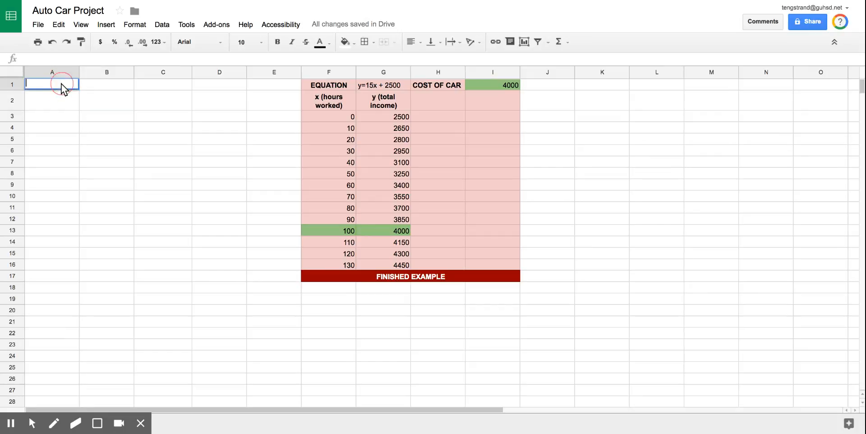
pyautogui.write('ation')
pyautogui.click(97, 81)
pyautogui.write('y=15x')
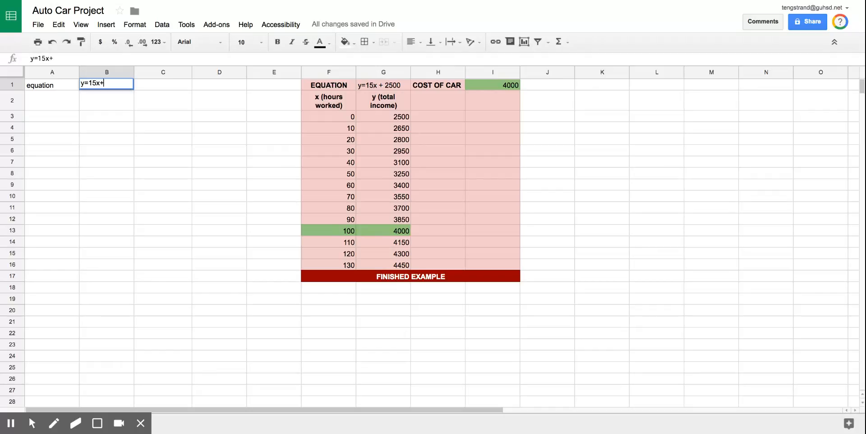
pyautogui.write('+2500')
pyautogui.press('Return')
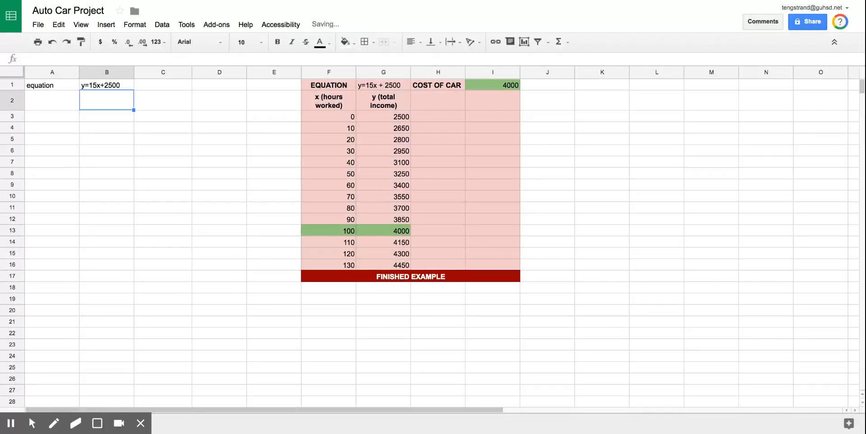
# Enter the label "COST OF CAR" in cell C1 and the value 4000 in D1.
pyautogui.click(159, 82)
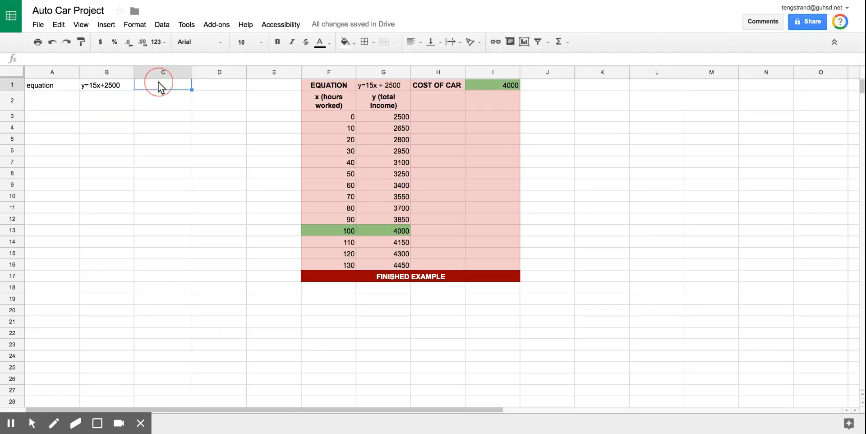
pyautogui.write('COST OF CAR')
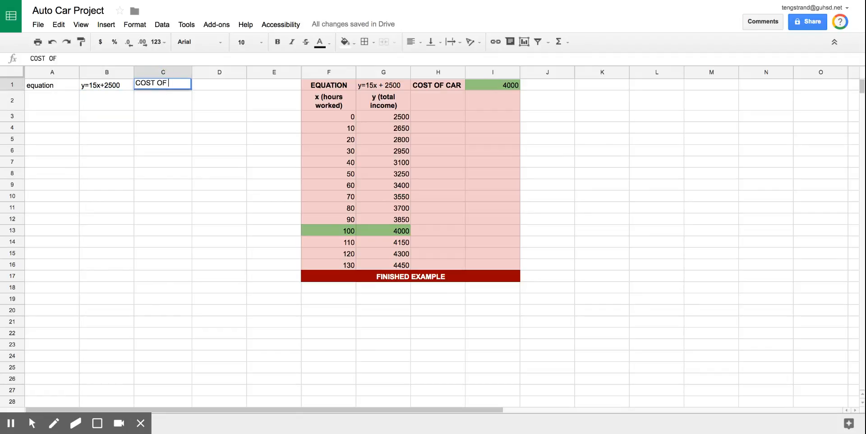
pyautogui.click(216, 82)
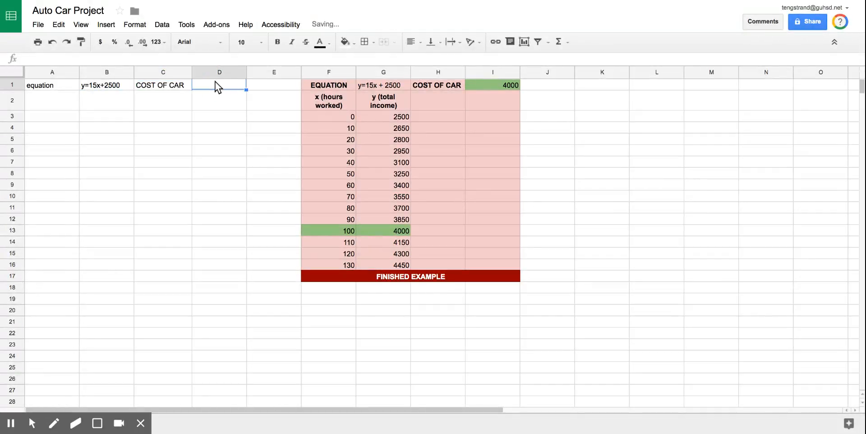
pyautogui.write('4000')
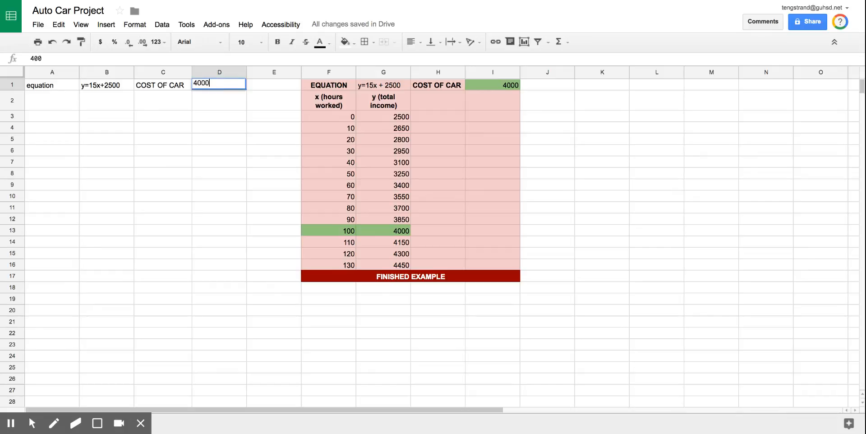
pyautogui.press('Return')
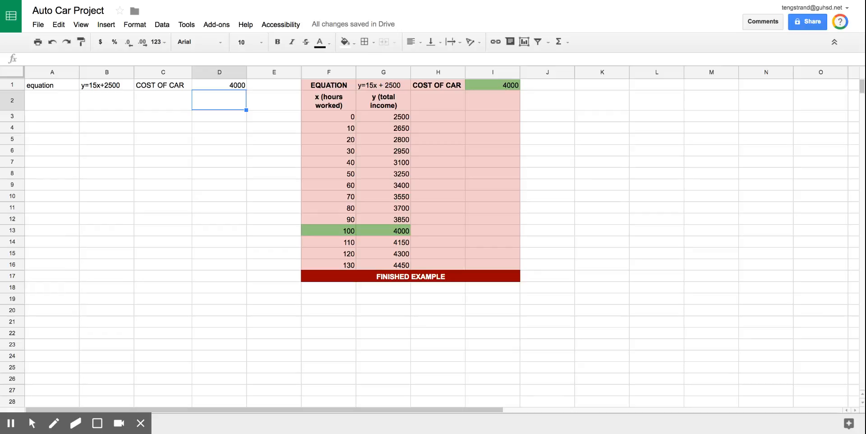
# Add the column headings "X (hours worked)" in cell A2 and "y (total income)" in B2.
pyautogui.click(62, 98)
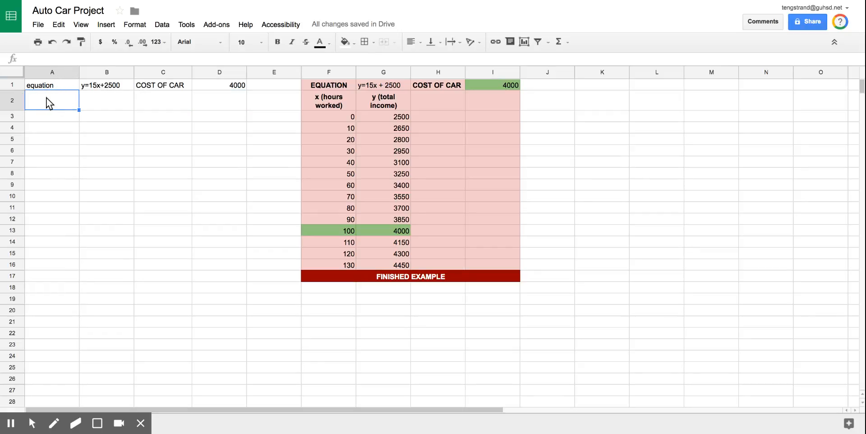
pyautogui.write('X')
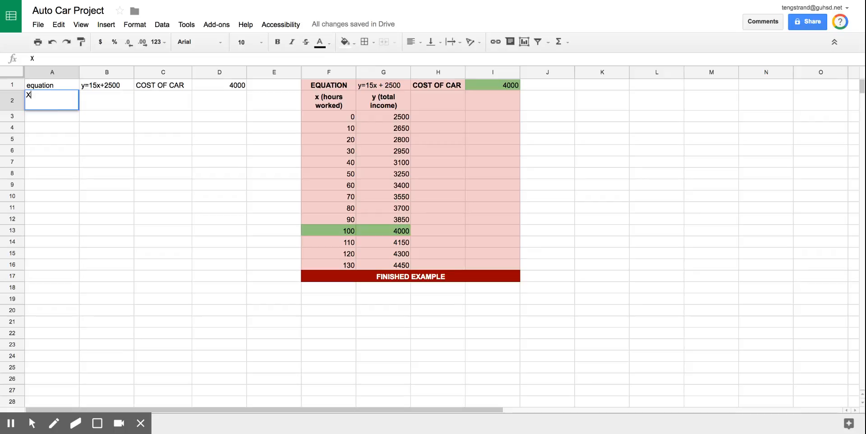
pyautogui.write(' (hours worked)')
pyautogui.press('Return')
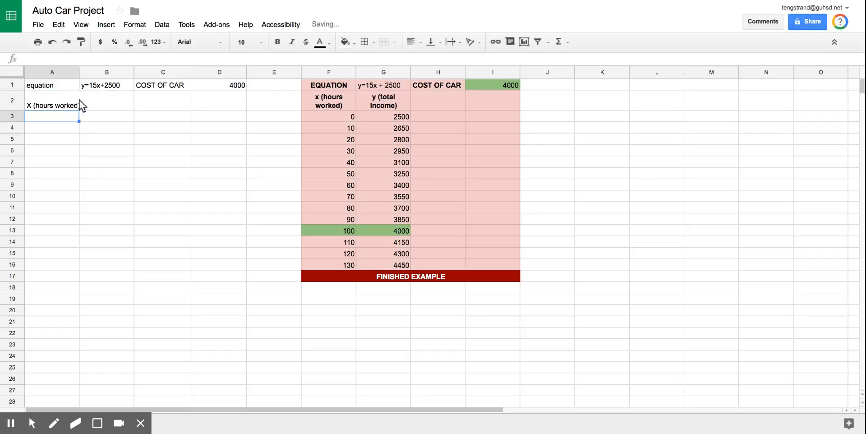
pyautogui.click(93, 100)
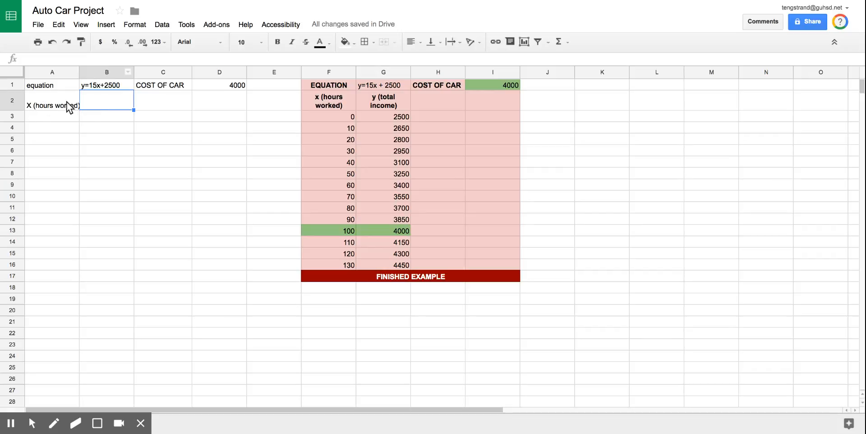
pyautogui.write('y (total i')
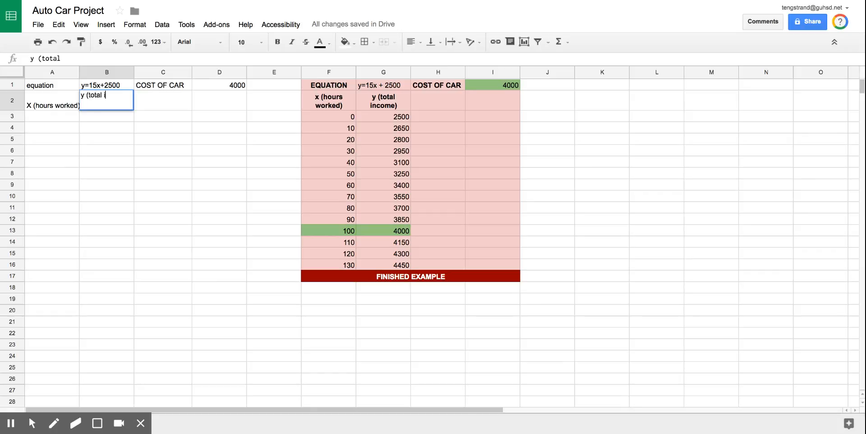
pyautogui.write('ncome)')
pyautogui.press('Return')
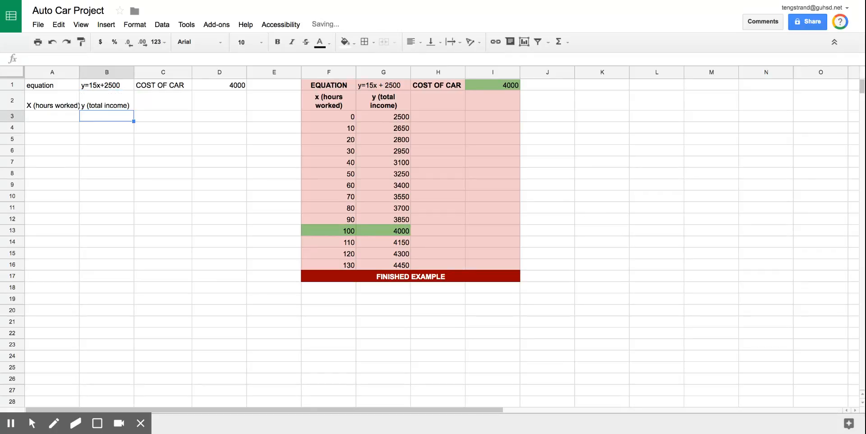
# Fill cells A3 to A16 with the hours worked from 0 to 130 in increments of 10.
pyautogui.click(67, 116)
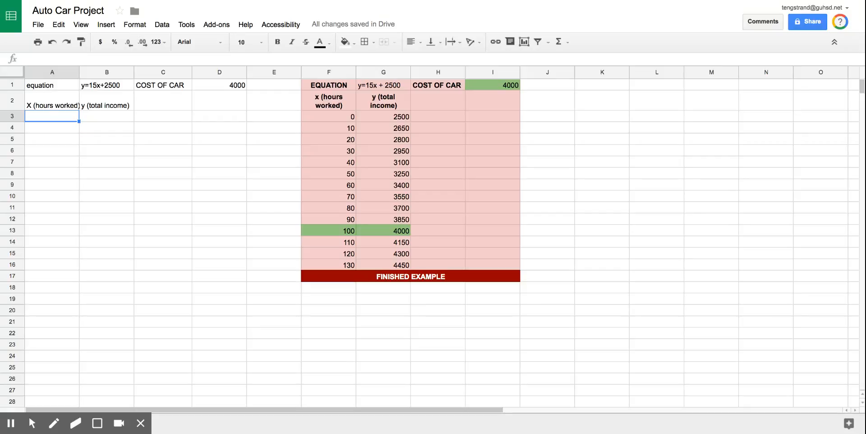
pyautogui.write('0')
pyautogui.press('Return')
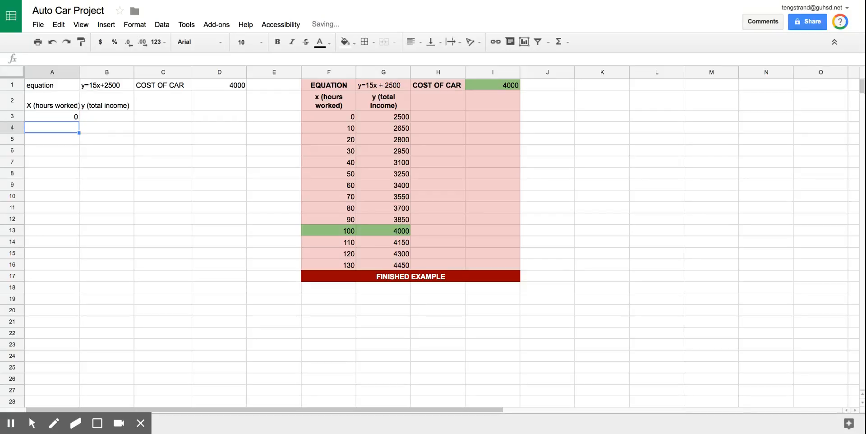
pyautogui.write('10')
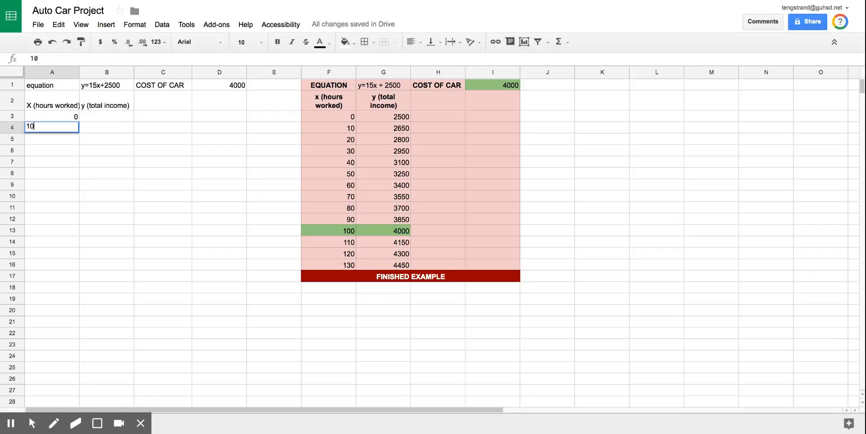
pyautogui.press('Return')
pyautogui.write('20')
pyautogui.press('Return')
pyautogui.write('30')
pyautogui.press('Return')
pyautogui.write('40')
pyautogui.press('Return')
pyautogui.write('50')
pyautogui.press('Return')
pyautogui.write('60')
pyautogui.press('Return')
pyautogui.write('760')
pyautogui.press('Return')
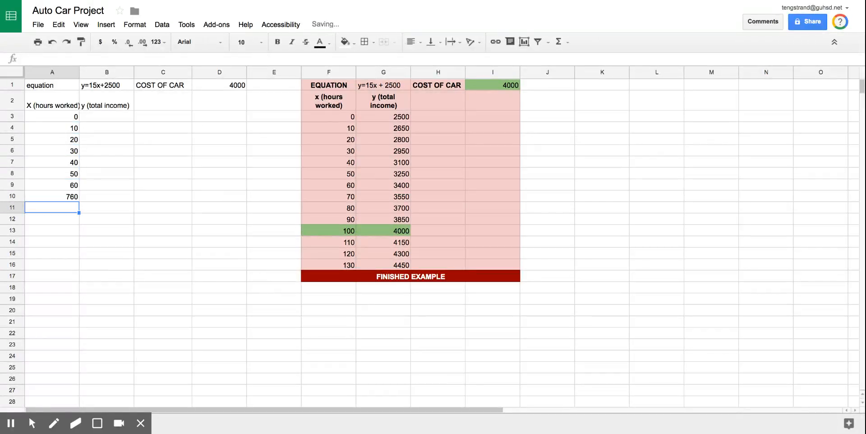
pyautogui.press('Up')
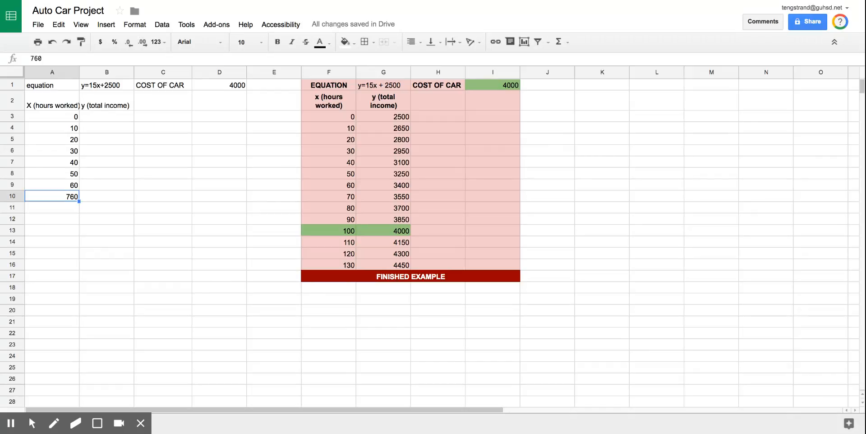
pyautogui.write('70')
pyautogui.press('Return')
pyautogui.write('80')
pyautogui.press('Return')
pyautogui.write('90')
pyautogui.press('Return')
pyautogui.write('100')
pyautogui.press('Return')
pyautogui.write('110')
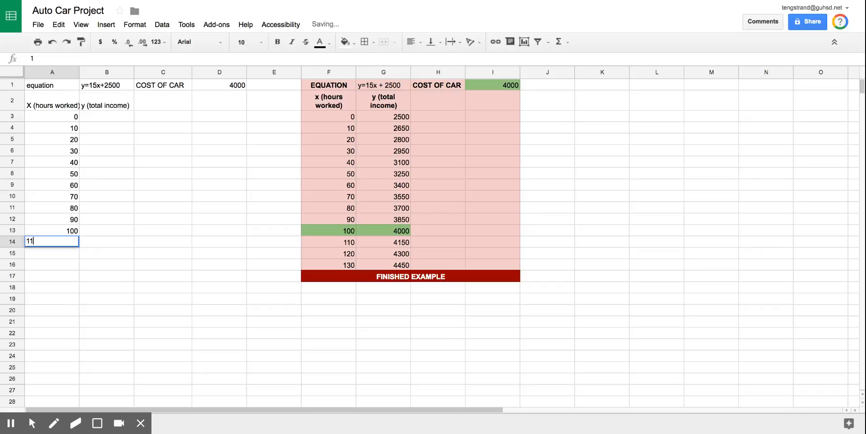
pyautogui.press('Return')
pyautogui.write('120')
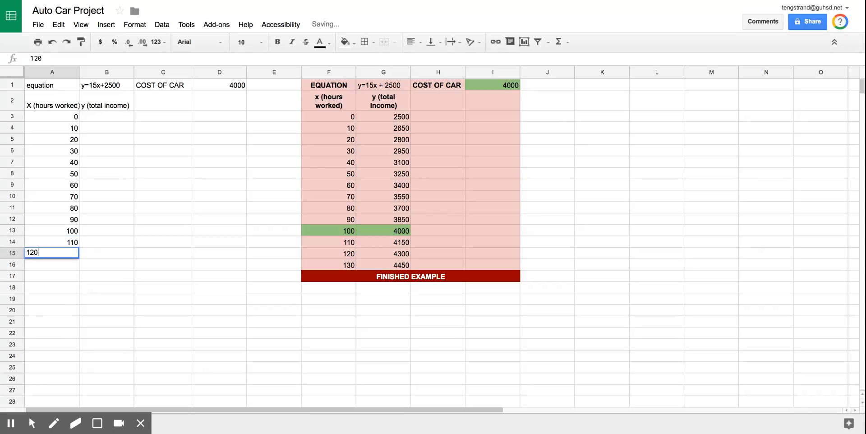
pyautogui.press('Return')
pyautogui.write('130')
pyautogui.press('Return')
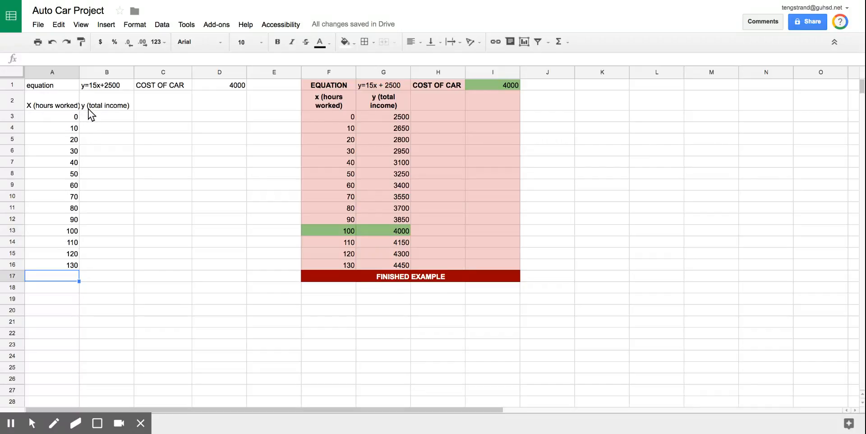
# Enter the formula =MULTIPLY(A3,15)+2500 in cell B3 to calculate the total income for the first hours value.
pyautogui.click(100, 116)
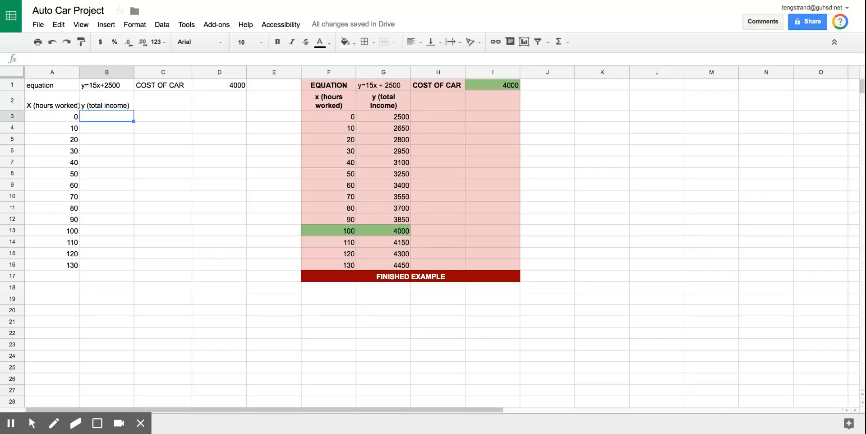
pyautogui.doubleClick(103, 117)
pyautogui.write('=')
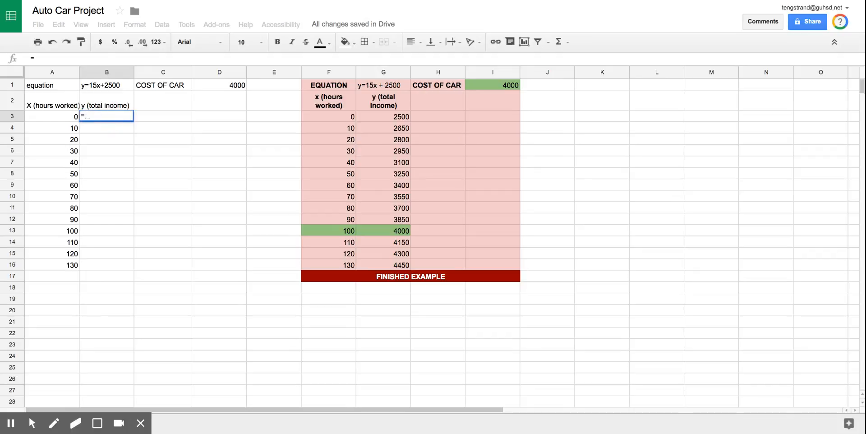
pyautogui.write('mult')
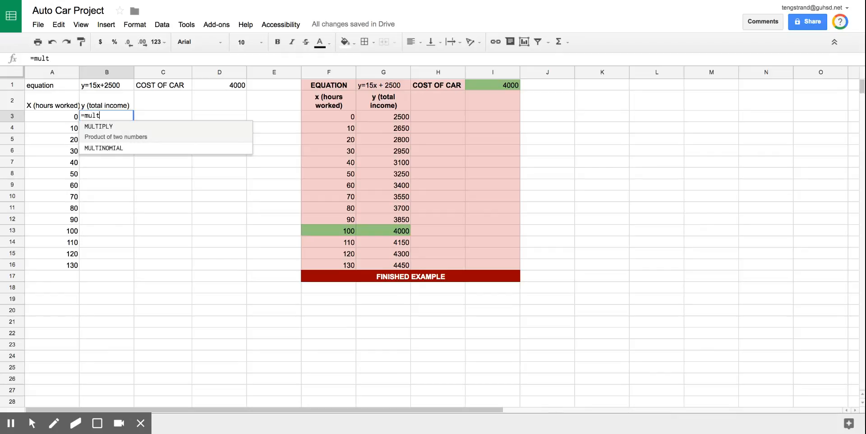
pyautogui.click(107, 130)
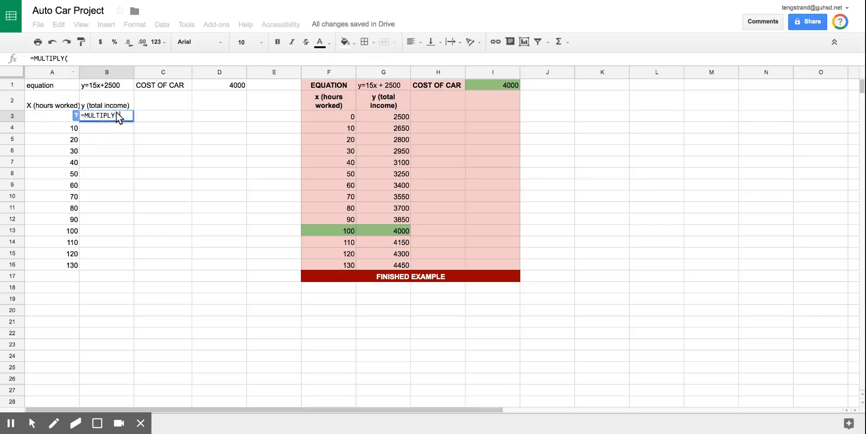
pyautogui.write('A3')
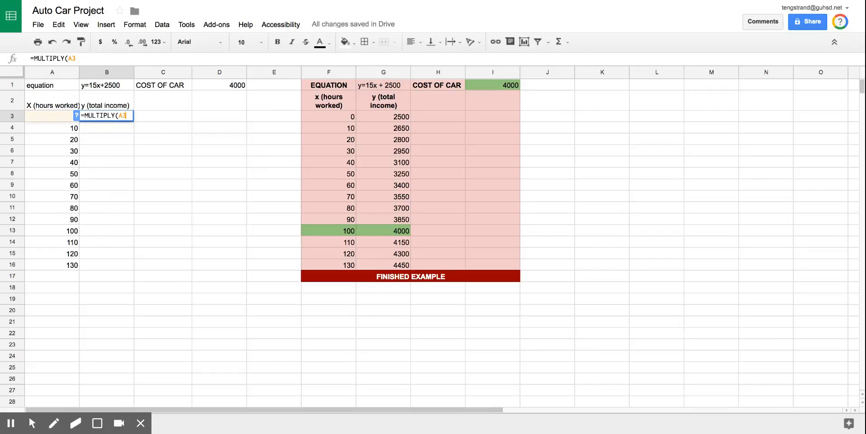
pyautogui.write(',')
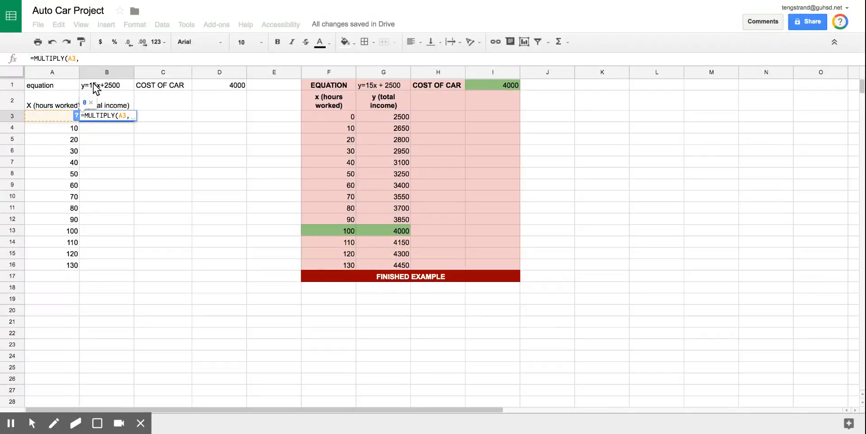
pyautogui.write('15')
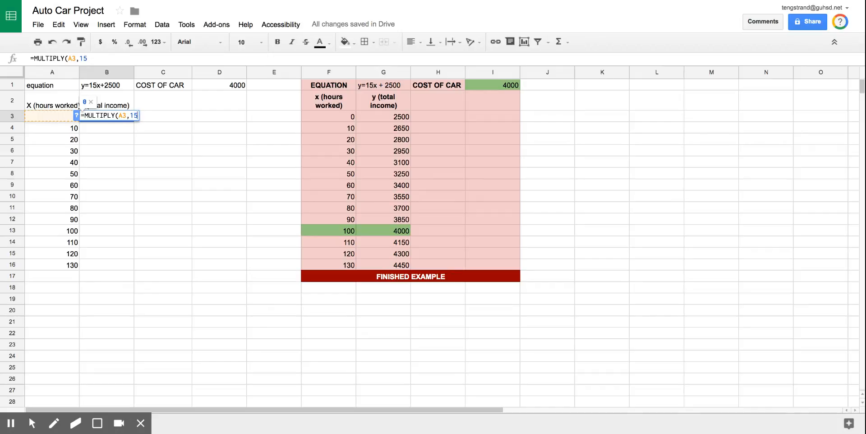
pyautogui.write(')+')
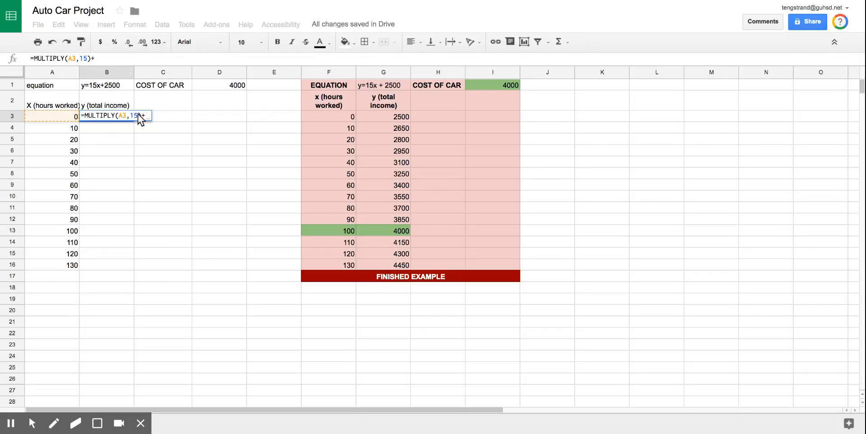
pyautogui.write('2500')
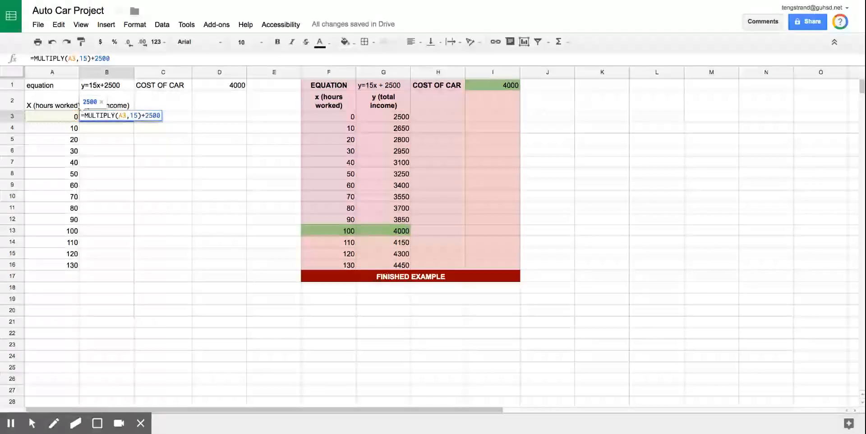
pyautogui.press('Return')
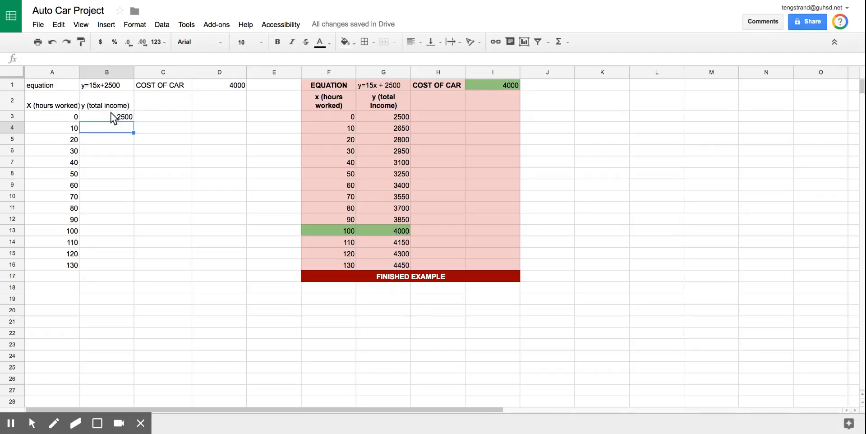
# Fill the total income formula from cell B3 down through B16 and check the copied formula in row 15.
pyautogui.click(112, 117)
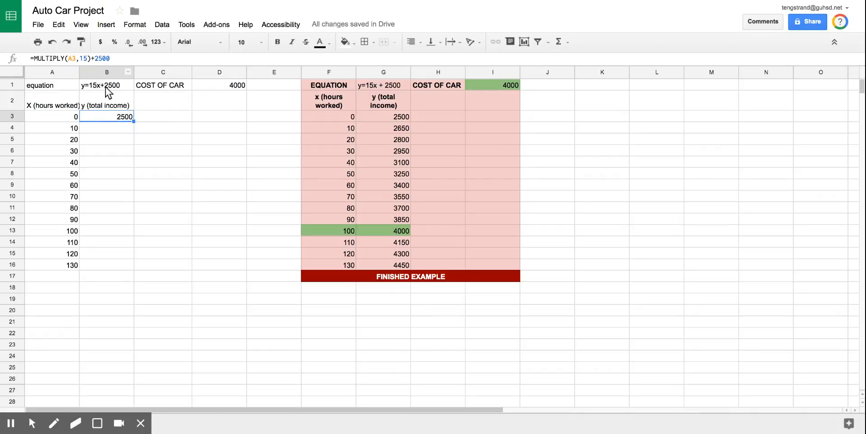
pyautogui.click(121, 128)
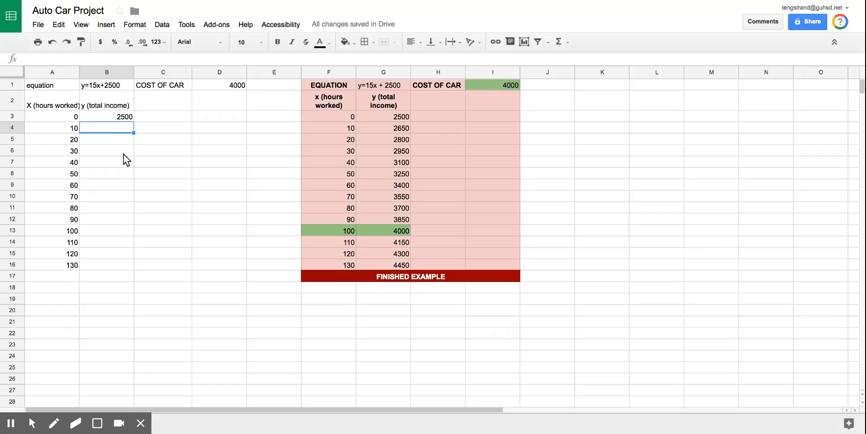
pyautogui.click(122, 117)
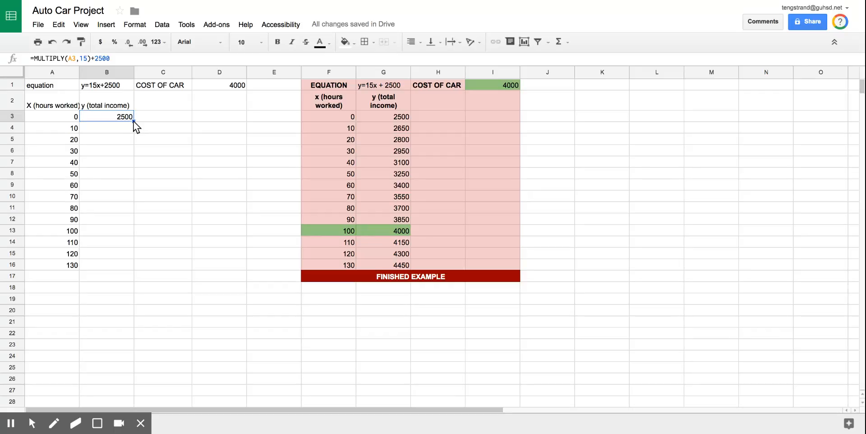
pyautogui.moveTo(135, 121); pyautogui.dragTo(133, 269)
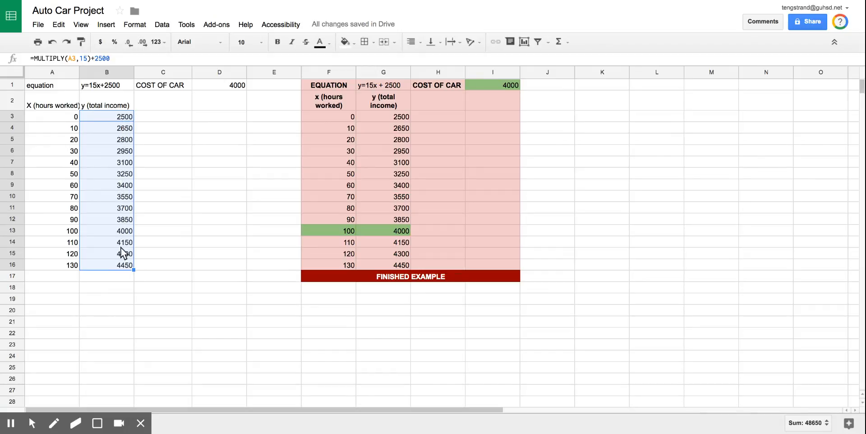
pyautogui.click(75, 253)
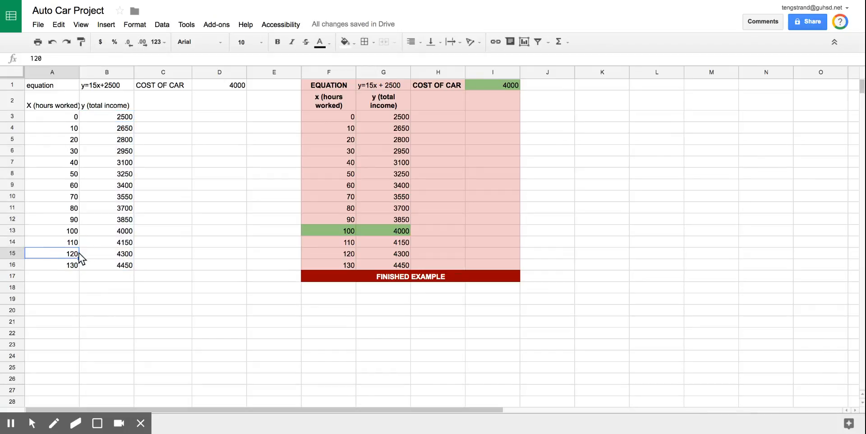
pyautogui.click(92, 252)
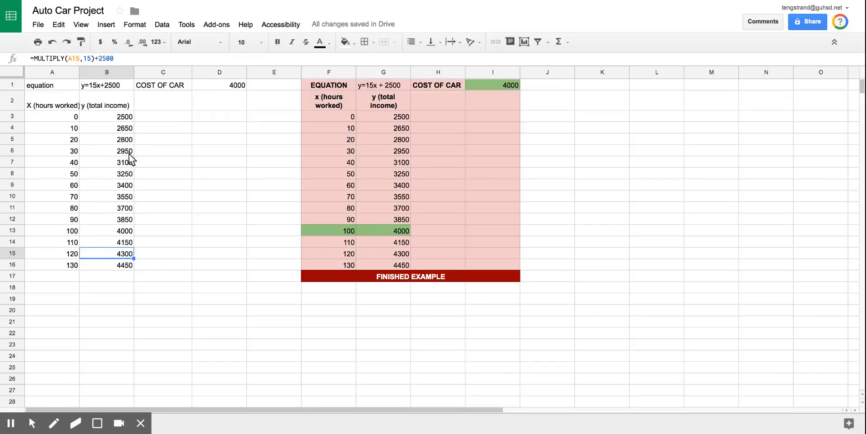